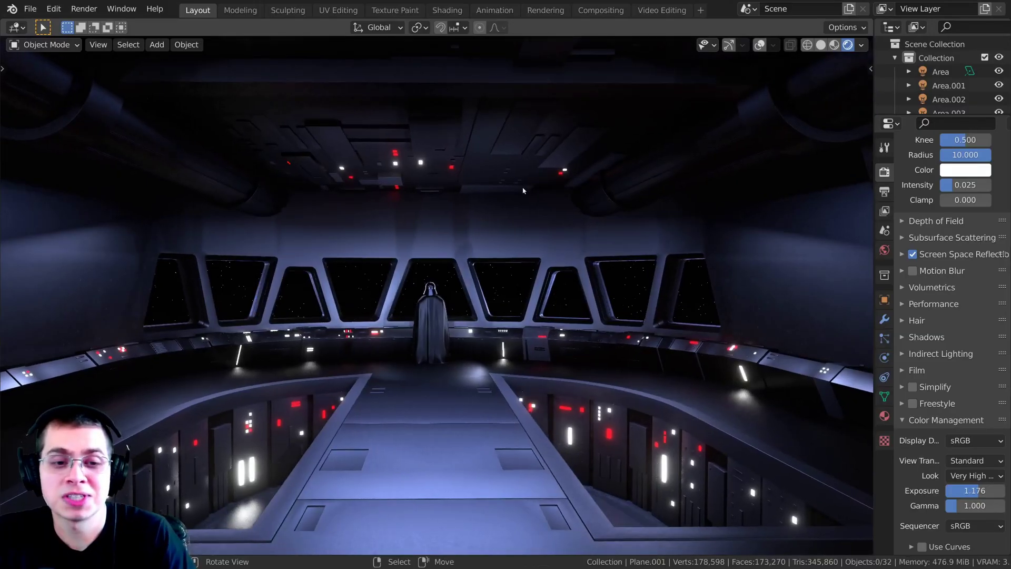
Switch to the camera view and walk-fly in closer toward the Vader figure past the consoles
key(KP_0)
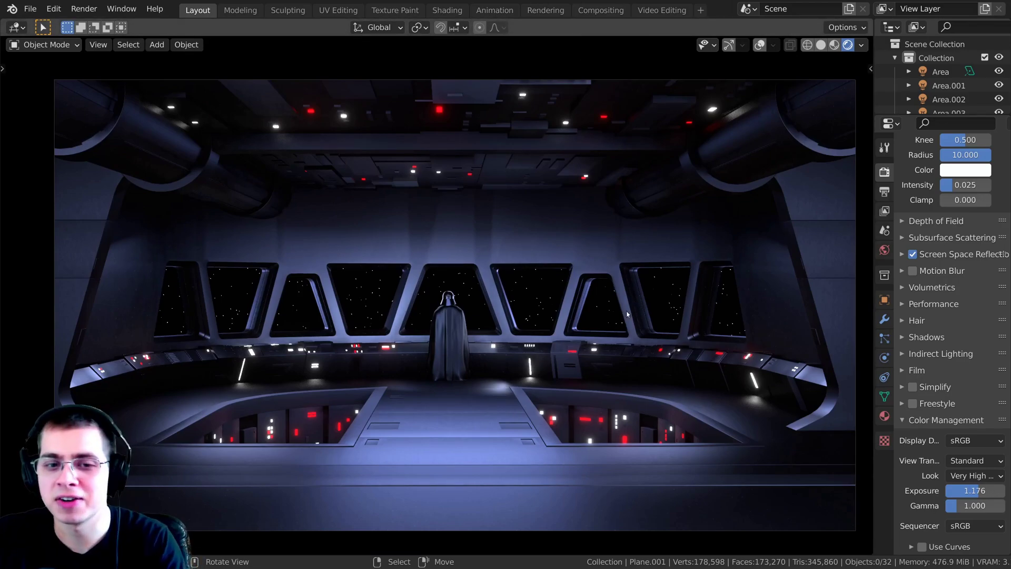
key(shift+grave)
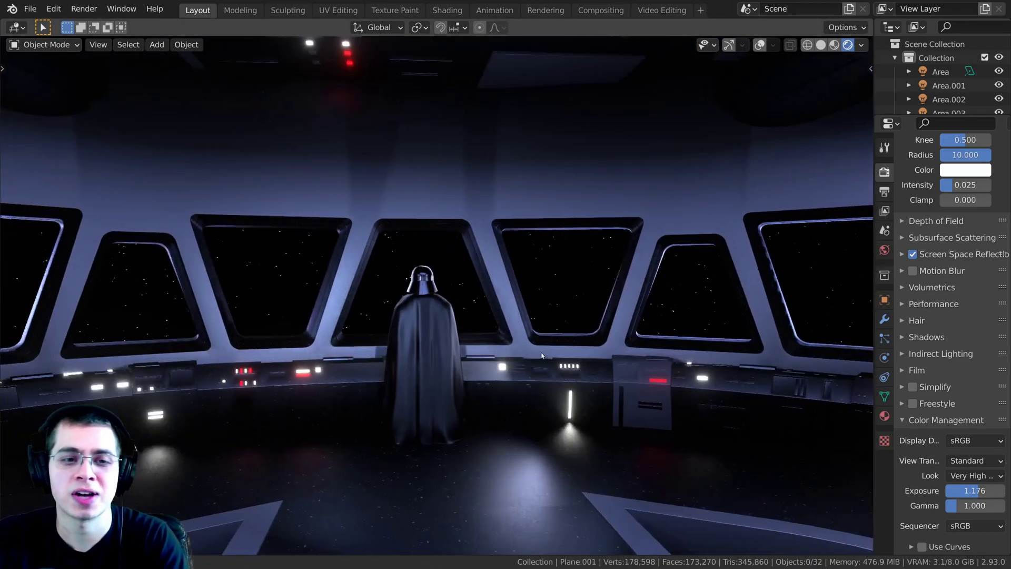
key(w)
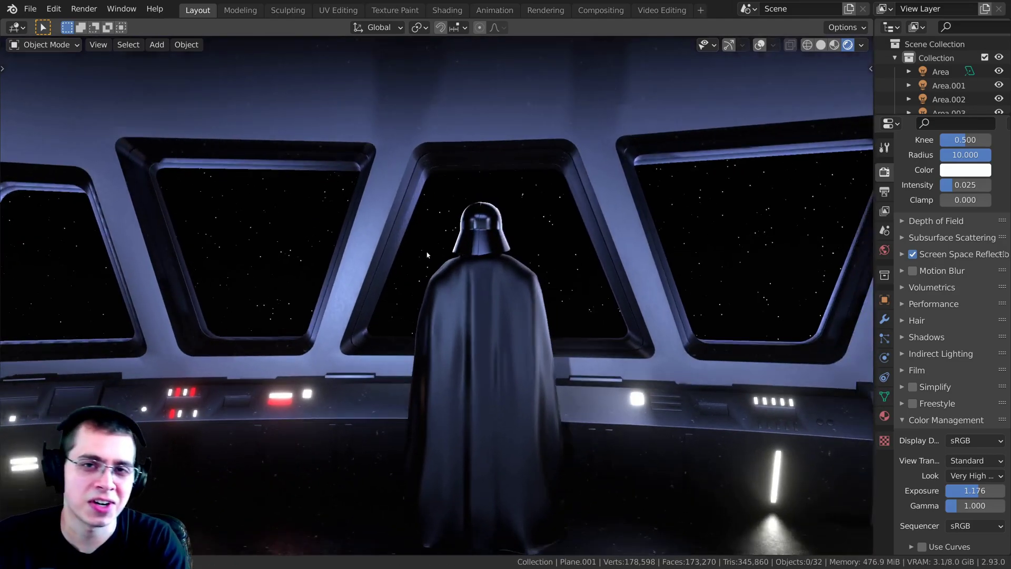
click(471, 258)
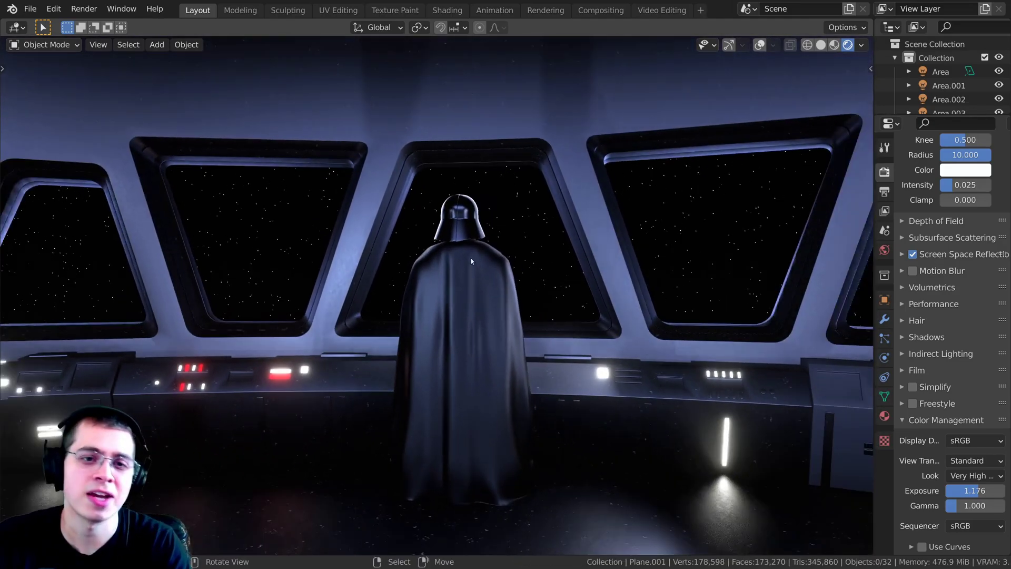
key(shift+grave)
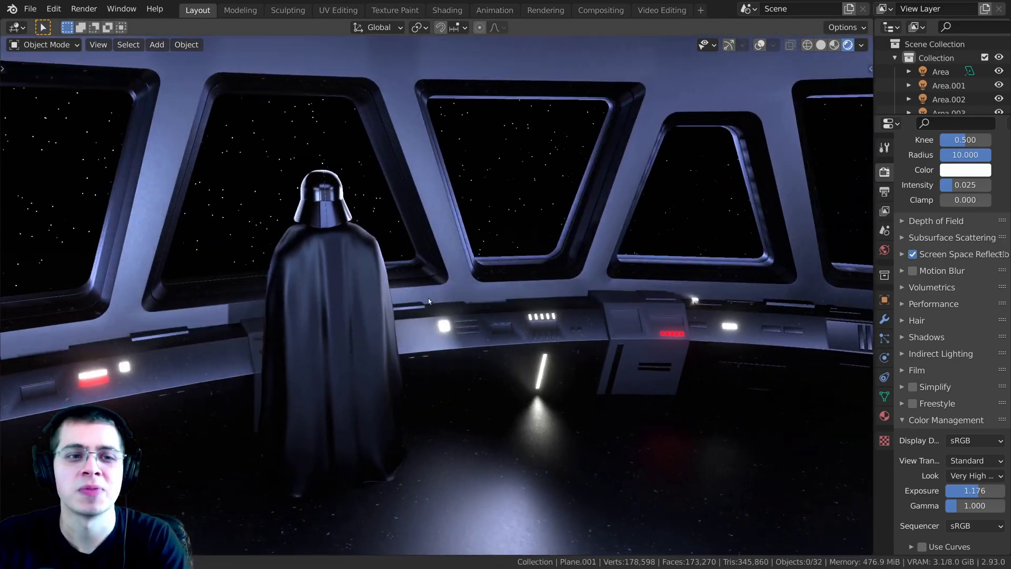
click(476, 326)
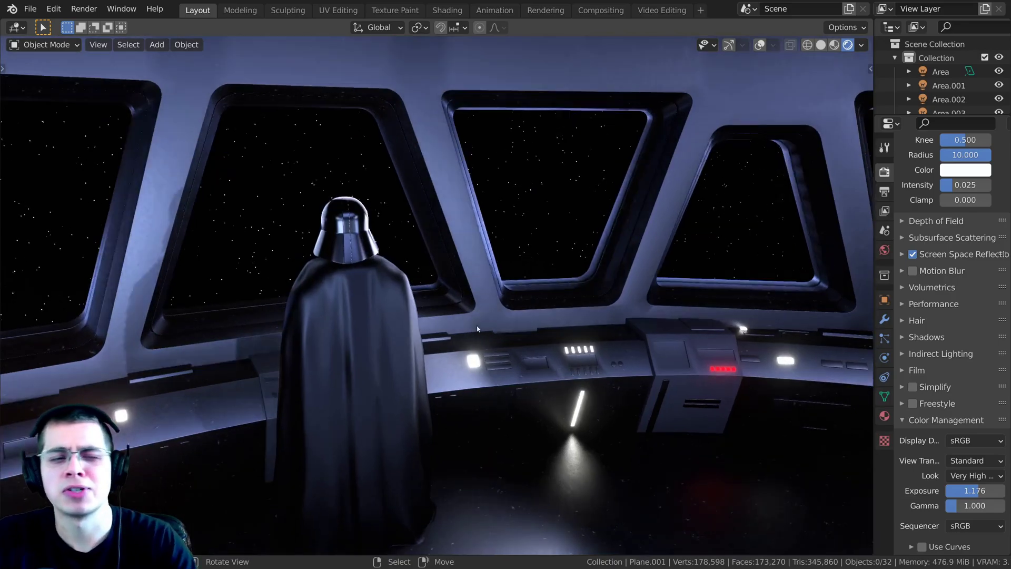
middle_drag(477, 328, 368, 337)
Fly around to a viewpoint directly behind and above Vader
key(shift+grave)
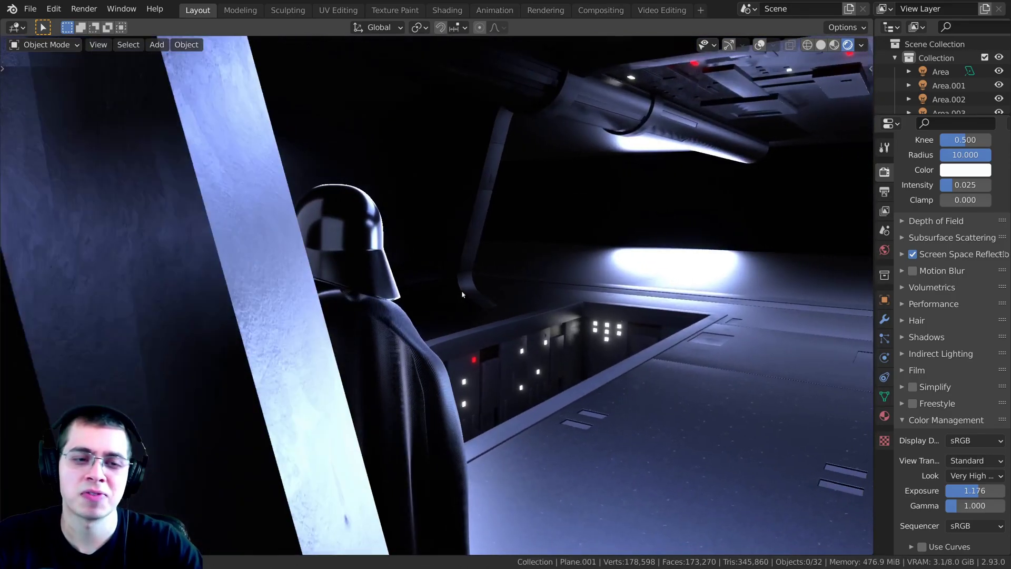
middle_drag(462, 294, 532, 285)
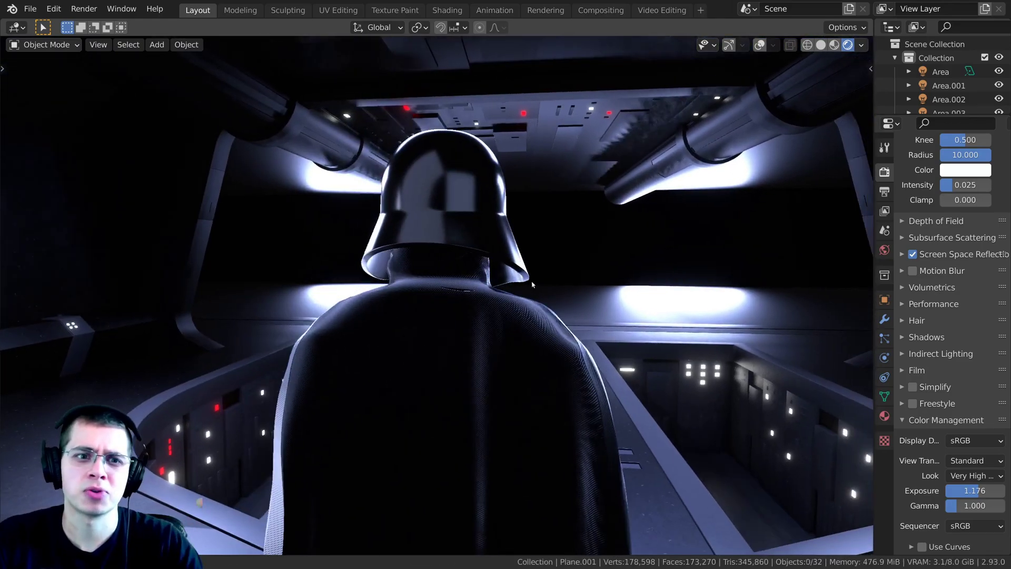
click(532, 284)
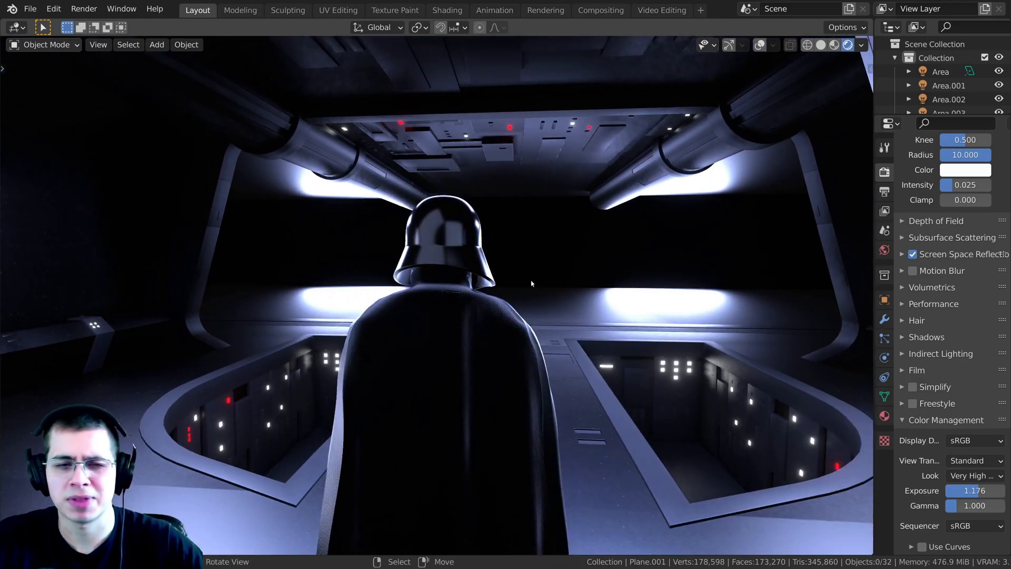
key(shift+grave)
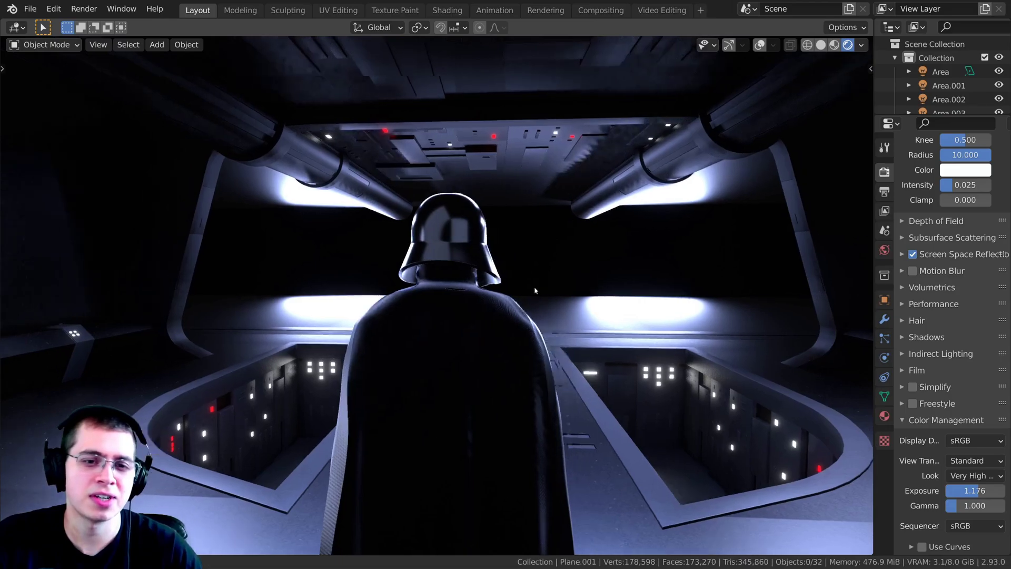
click(547, 288)
Circle Vader from a wide side view to behind him facing the windows
key(shift+grave)
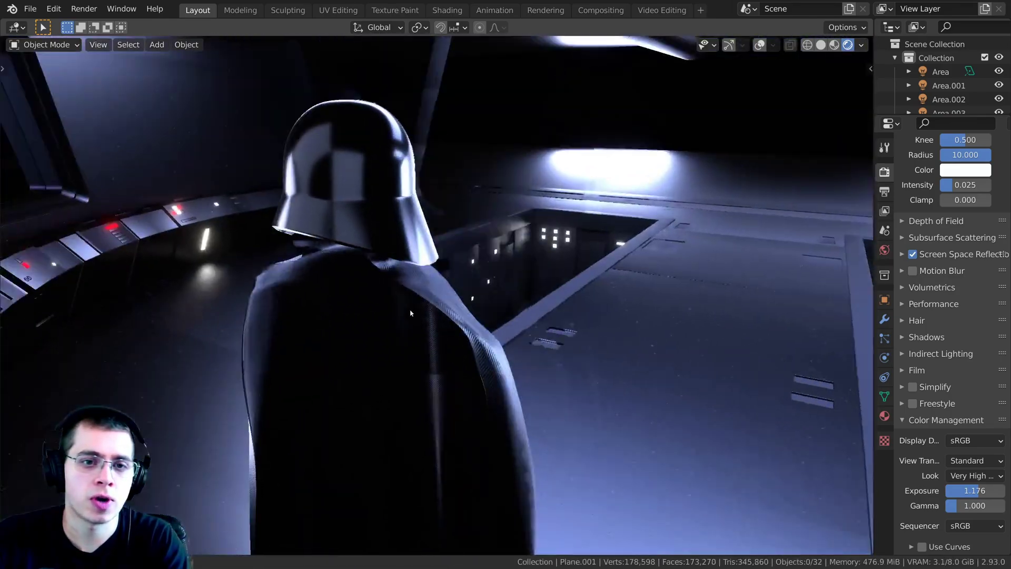
click(405, 289)
key(shift+grave)
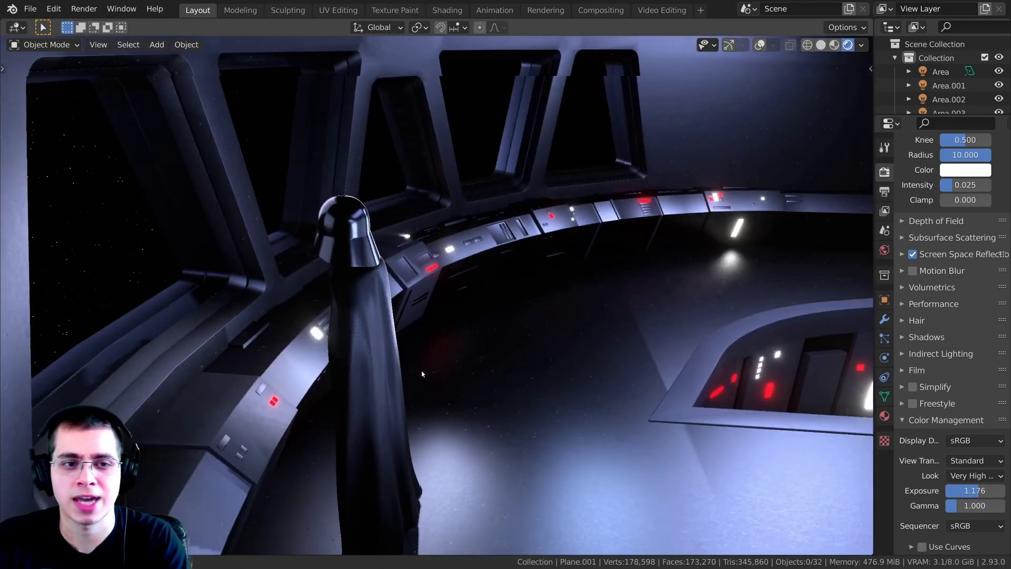
click(332, 301)
key(shift+grave)
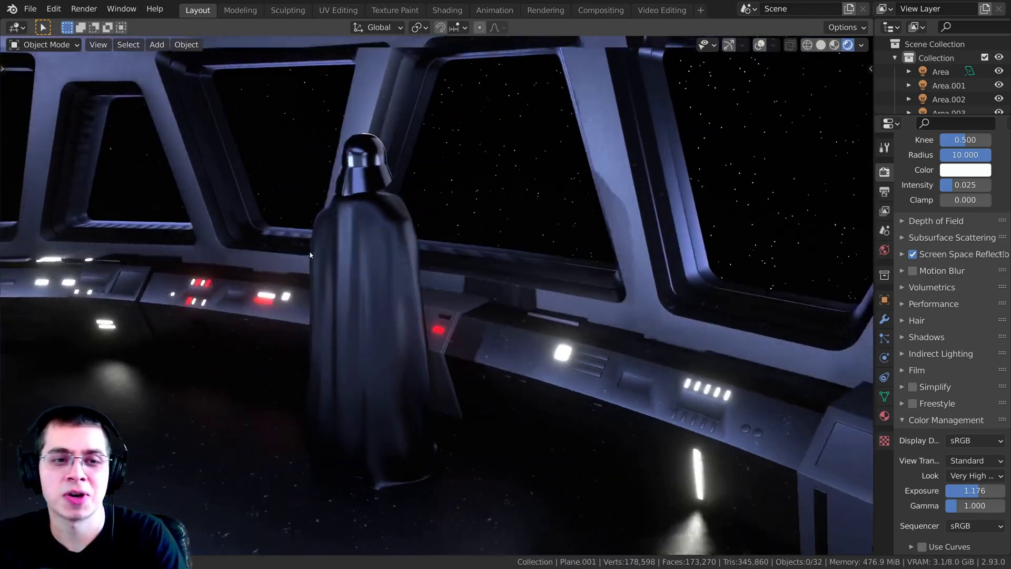
click(417, 309)
Return to the scene camera's framed view and pan the frame up and left
key(KP_0)
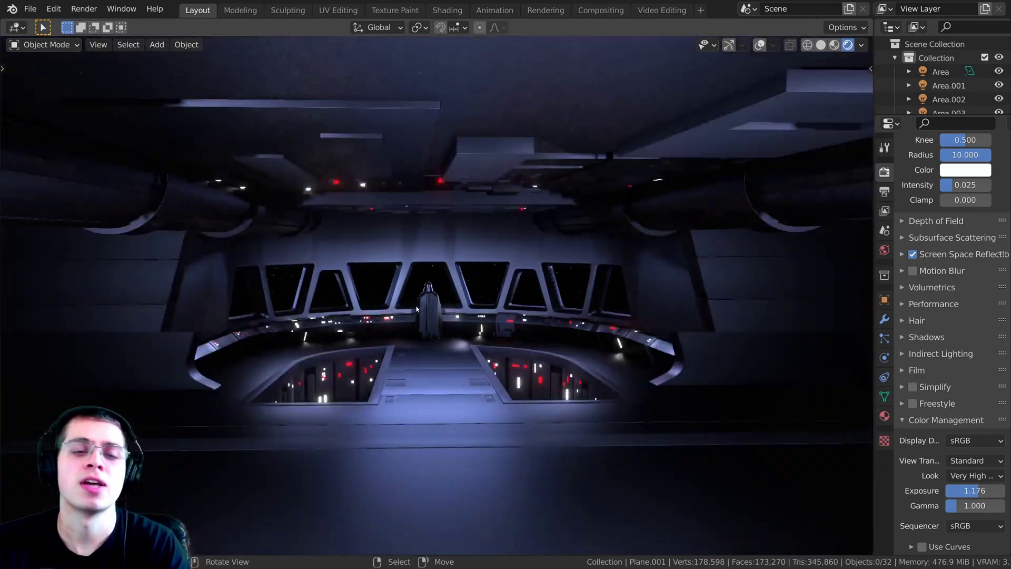
shift+middle_drag(402, 449, 399, 443)
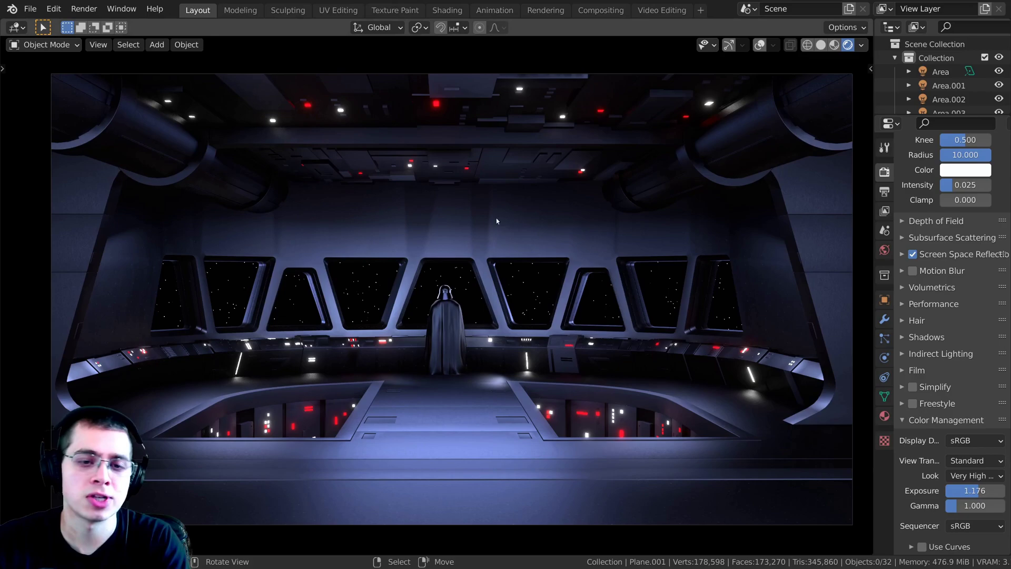
shift+middle_drag(496, 219, 485, 211)
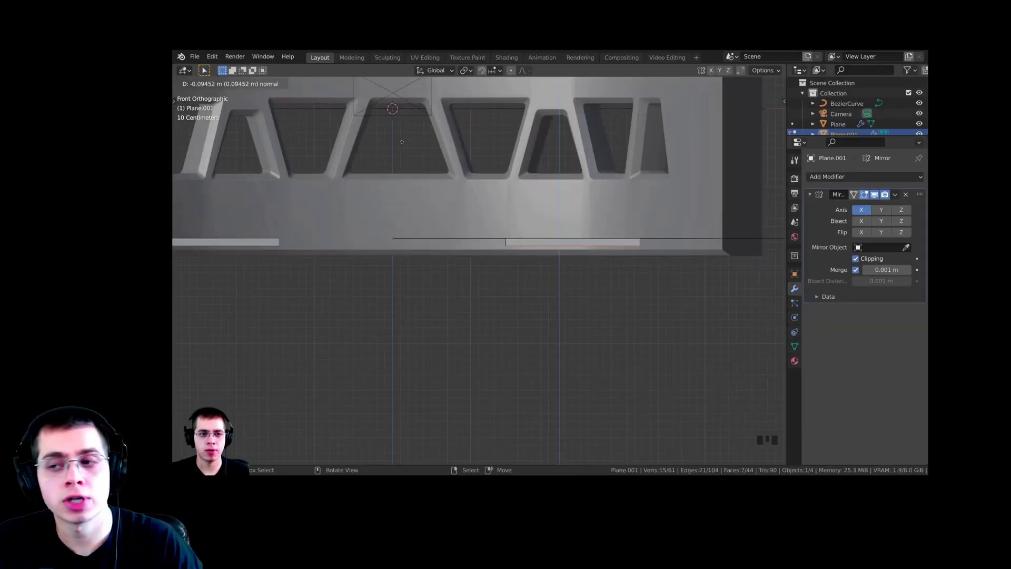
Pan across the bridge model, duplicate a panel strip and rotate a ceiling block
shift+middle_drag(495, 295, 474, 274)
scroll(509, 300, down, 3)
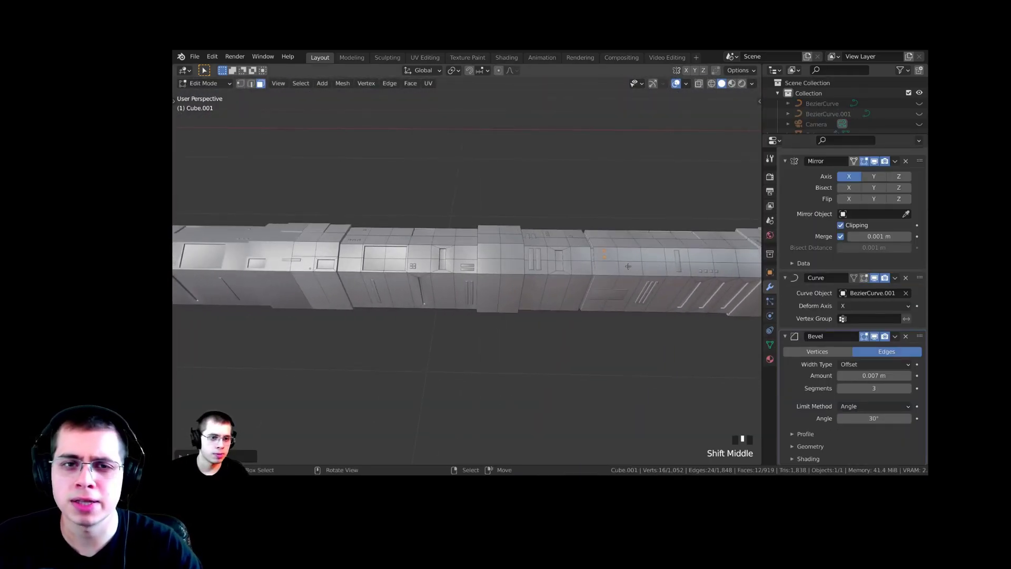
key(shift+d)
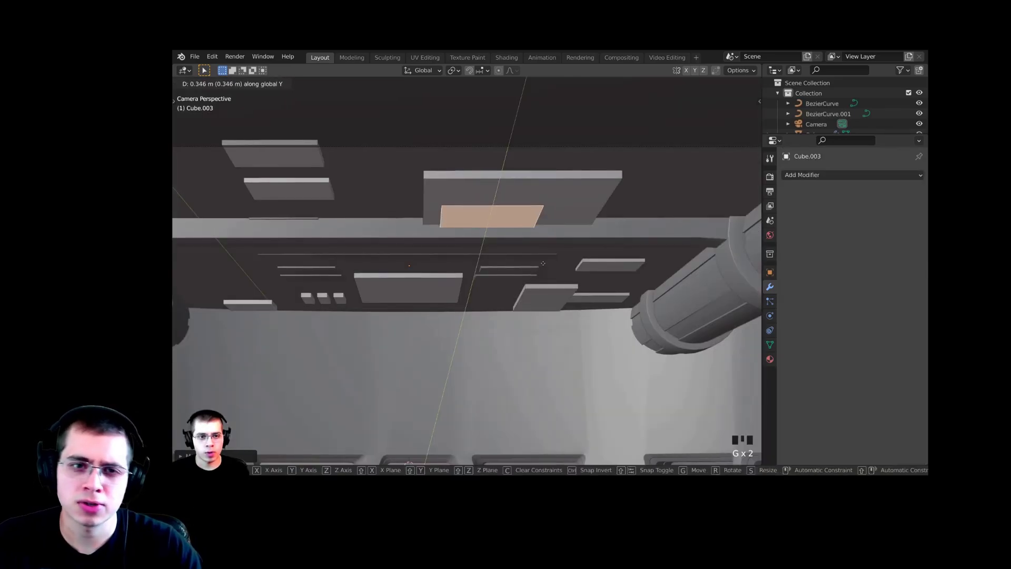
key(r)
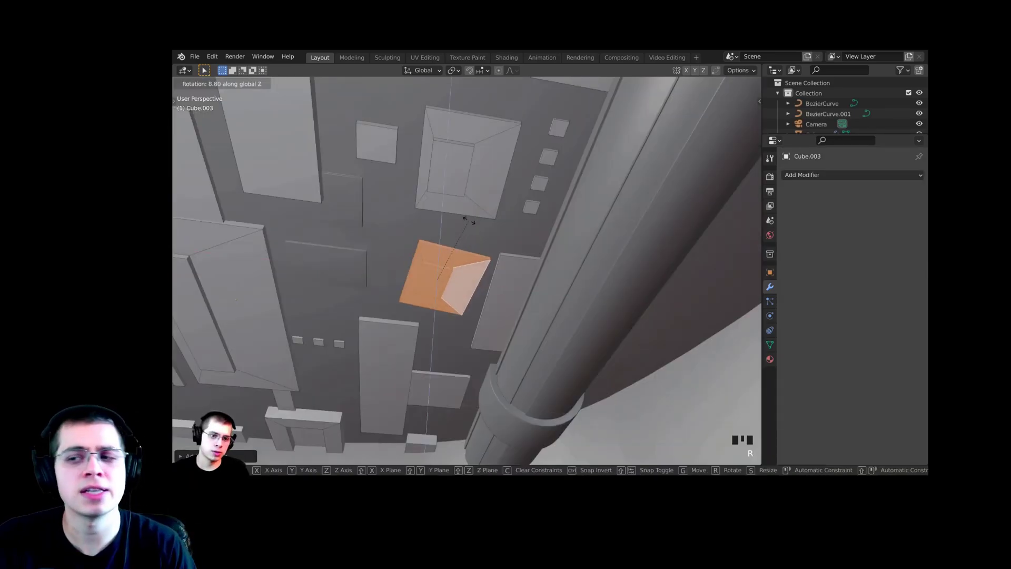
click(468, 221)
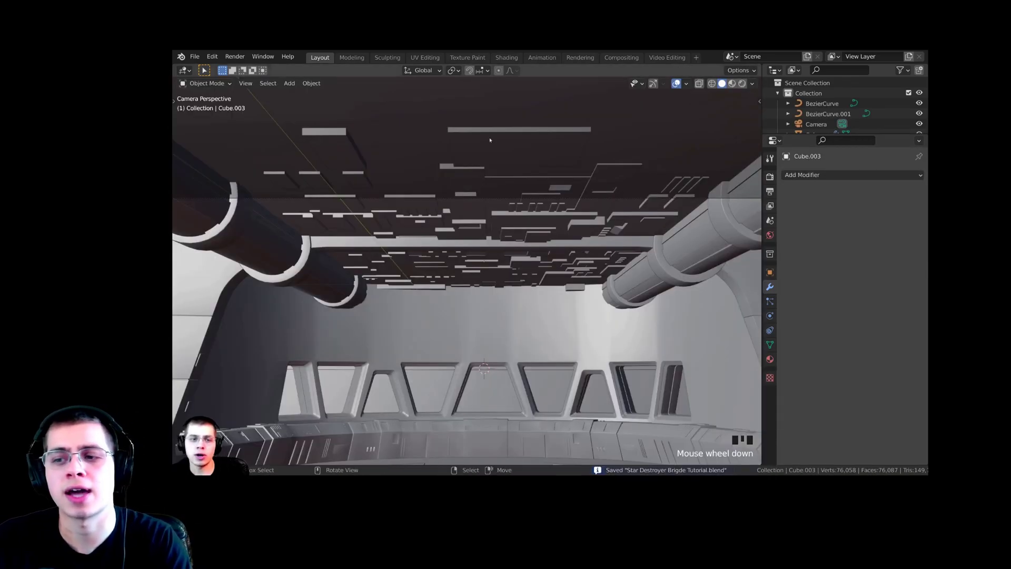
Orbit the panel strip, unhide all objects and darken the roughness gradient's black end
scroll(620, 281, down, 5)
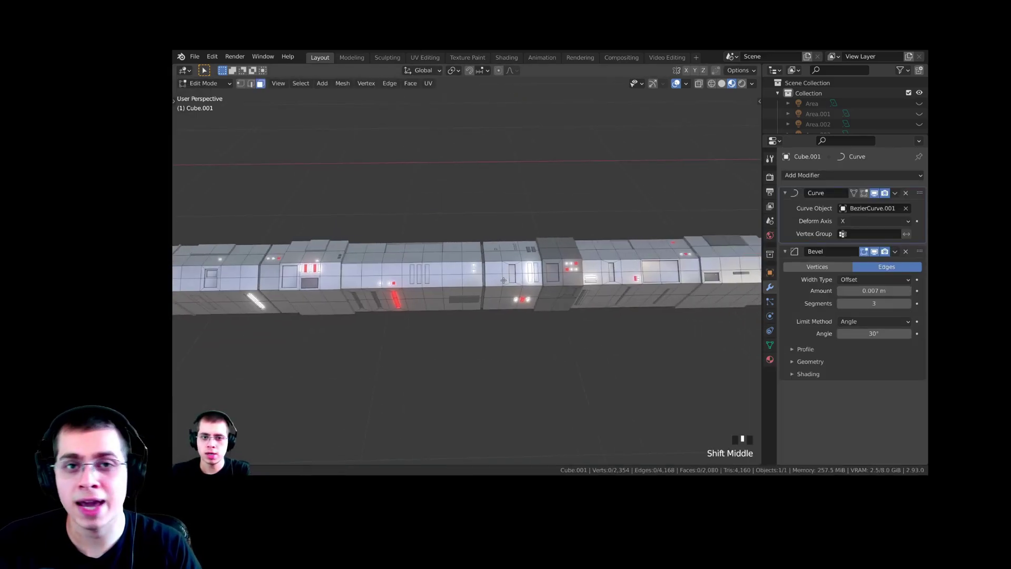
middle_drag(473, 237, 431, 227)
key(alt+h)
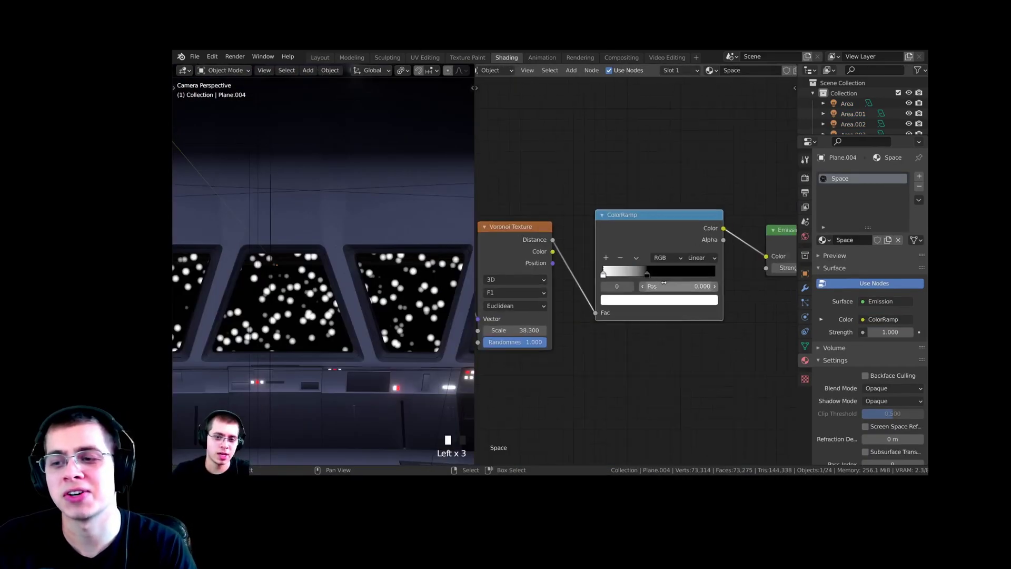
drag(647, 273, 621, 273)
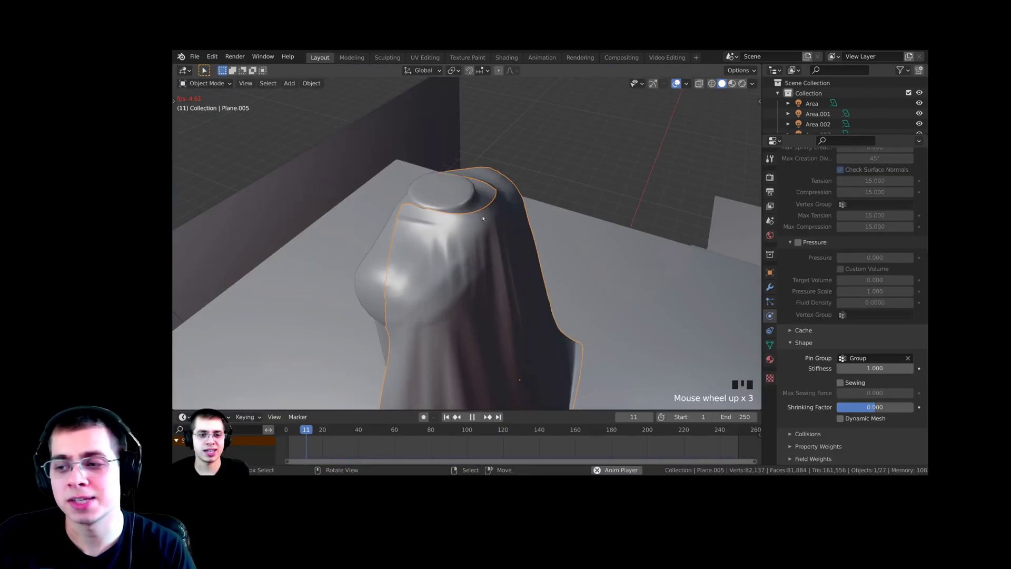
scroll(495, 274, down, 4)
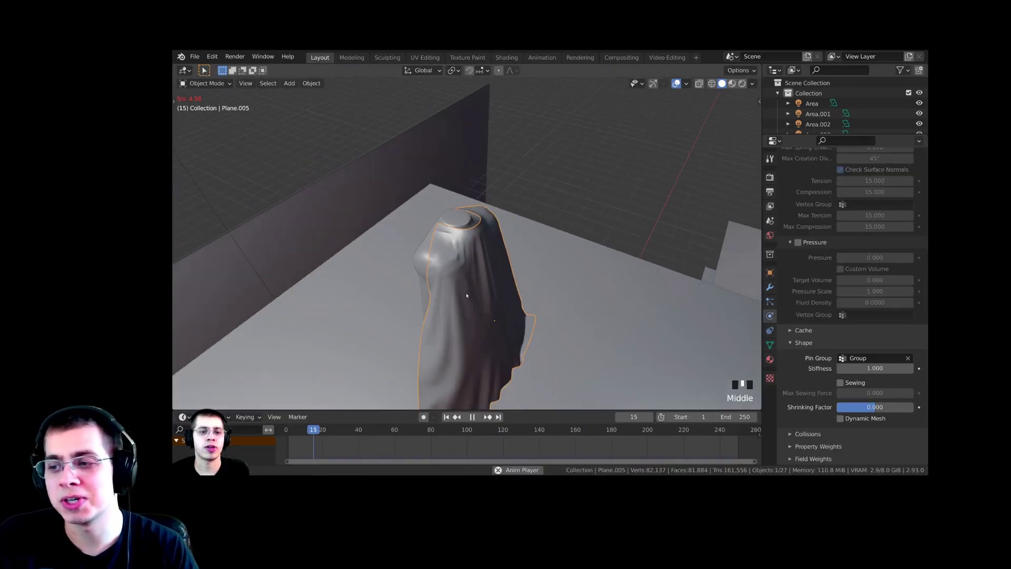
scroll(504, 348, down, 3)
Move a helmet brim vertex, view the whole helmet and cape, and adjust the roughness blend
key(g)
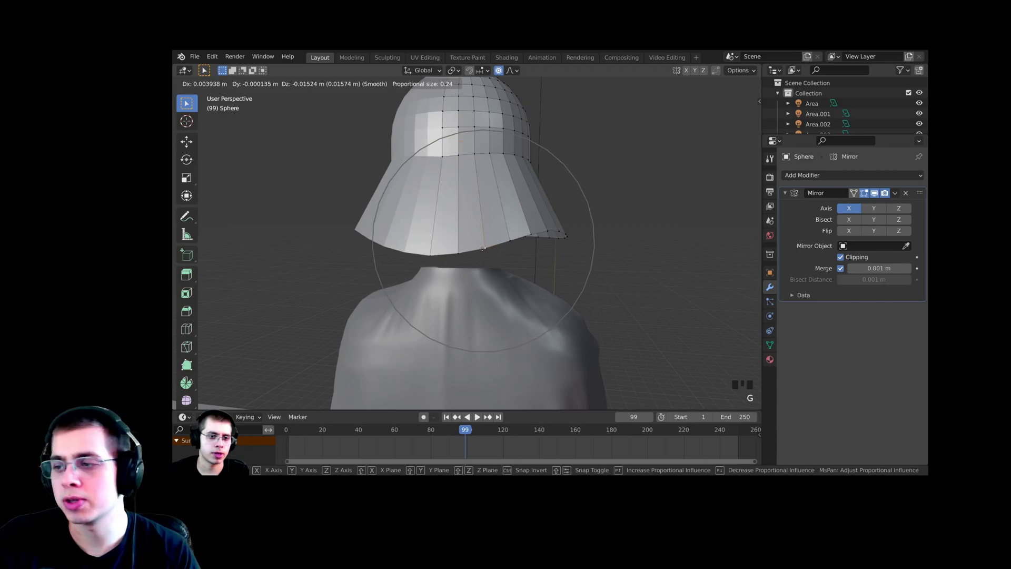
click(482, 248)
ctrl+middle_drag(481, 247, 482, 279)
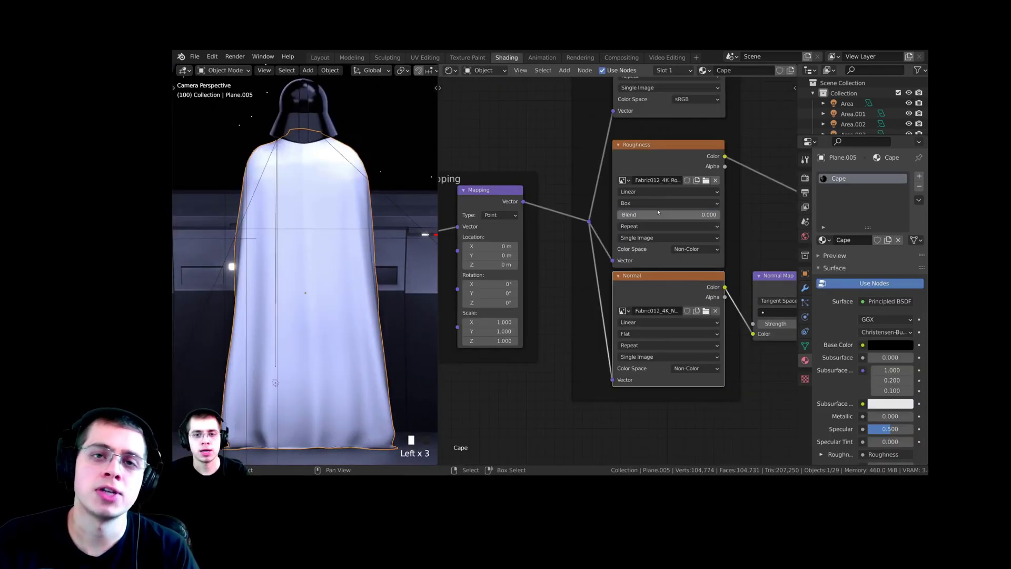
click(658, 214)
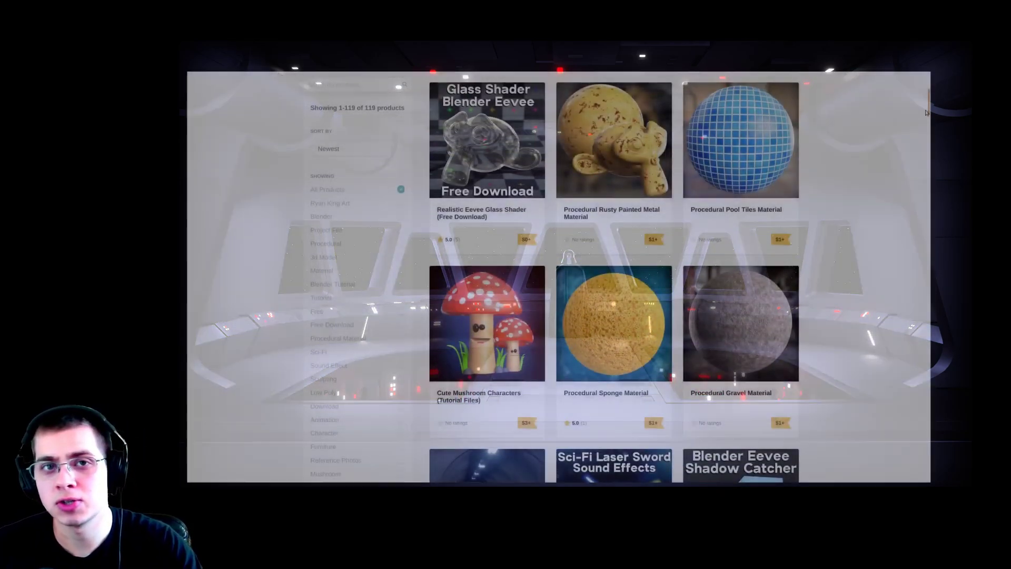
Open the Super Star Destroyer Bridge (Tutorial Files) product and advance its preview carousel to the last image
scroll(921, 80, up, 10)
scroll(921, 80, up, 3)
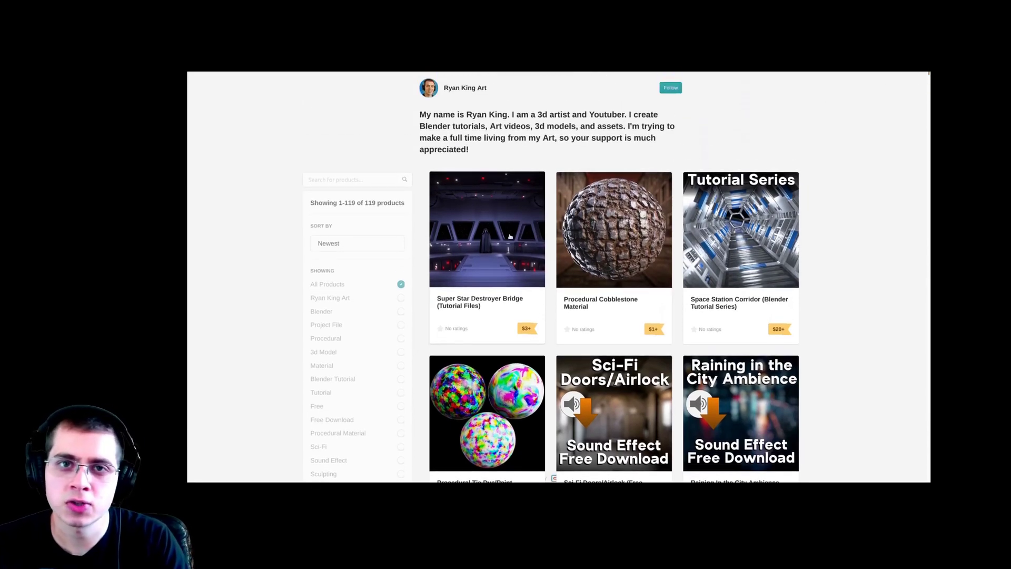
click(465, 302)
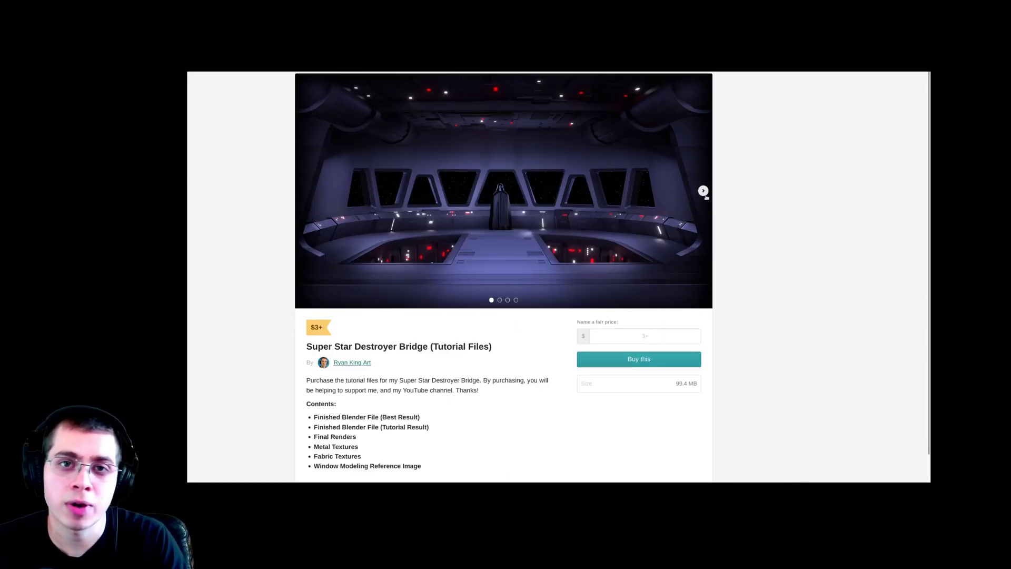
click(703, 192)
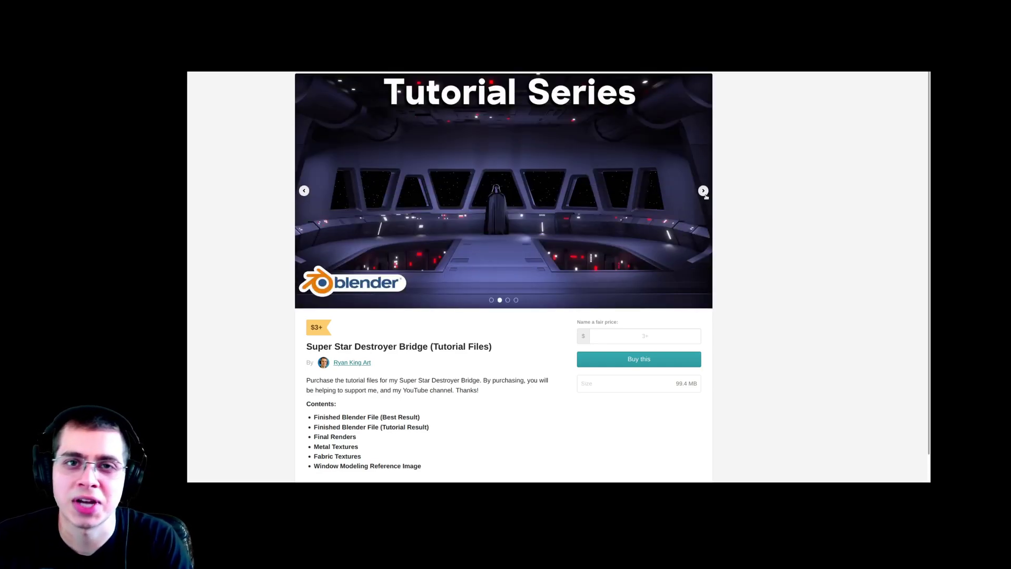
click(704, 192)
click(705, 193)
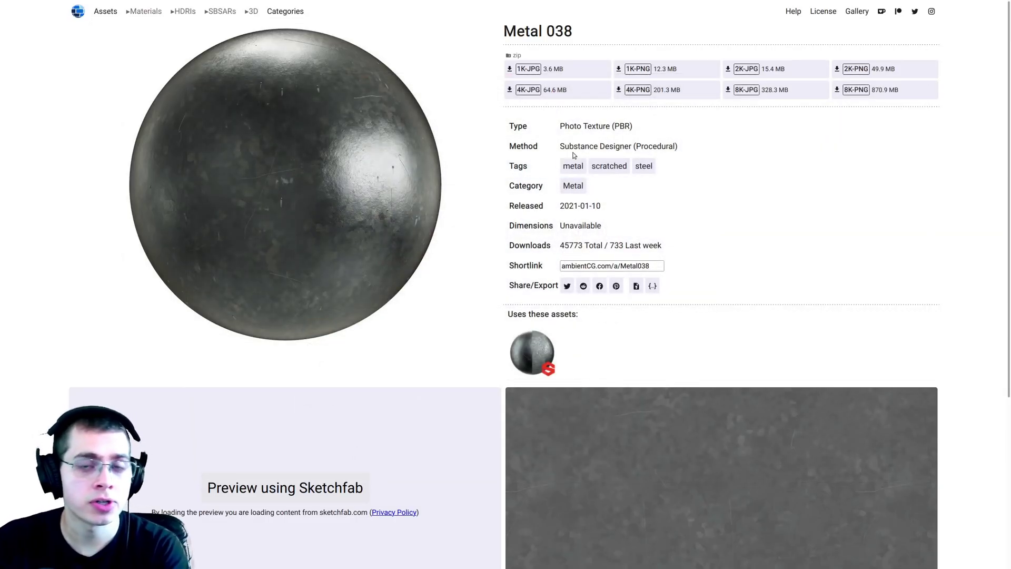
Show the Metal 038 page and its 4K-JPG download, then the Fabric 012 page
drag(504, 31, 578, 35)
click(578, 35)
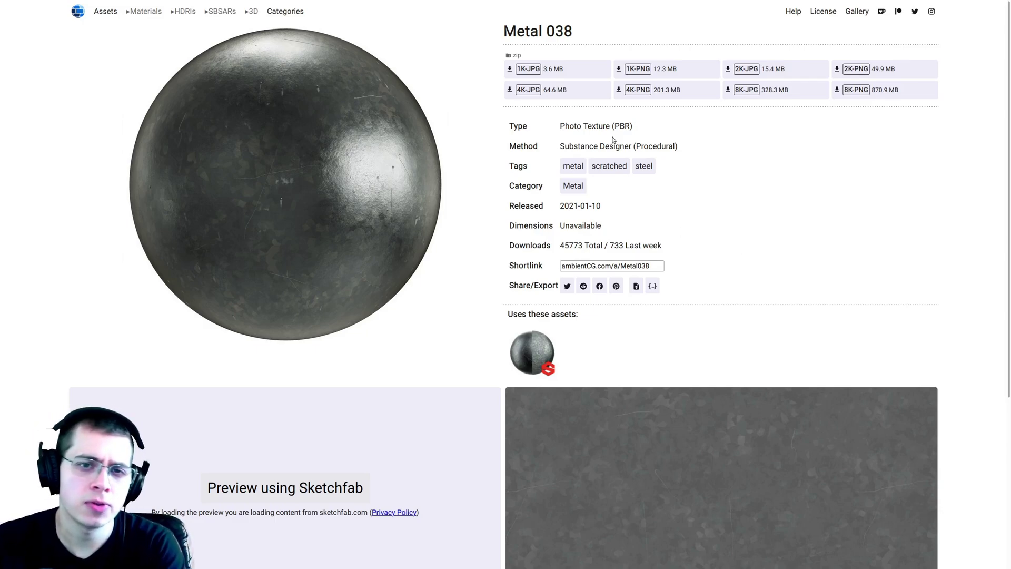
mouse_move(581, 93)
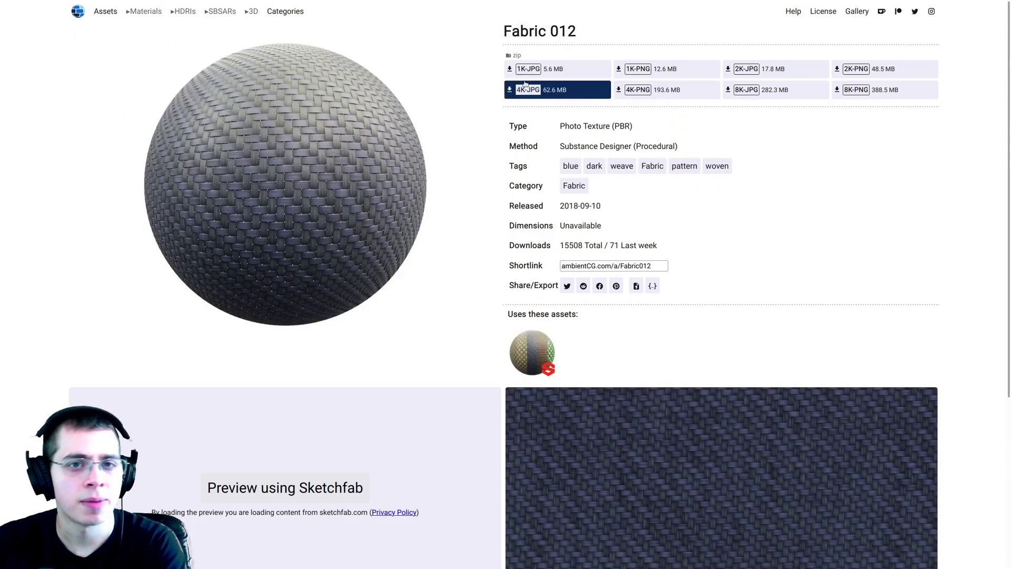
drag(502, 33, 559, 35)
click(559, 36)
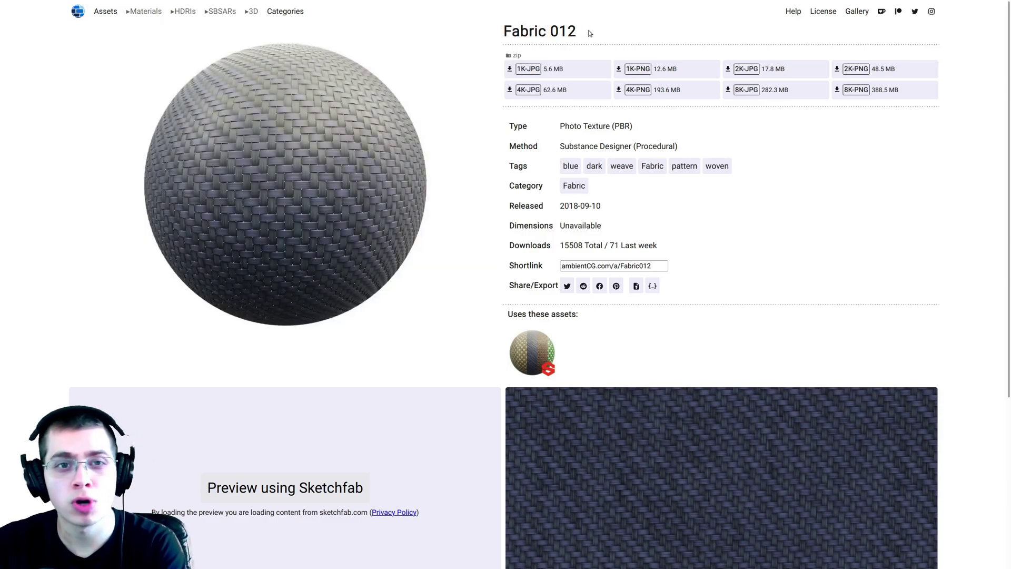